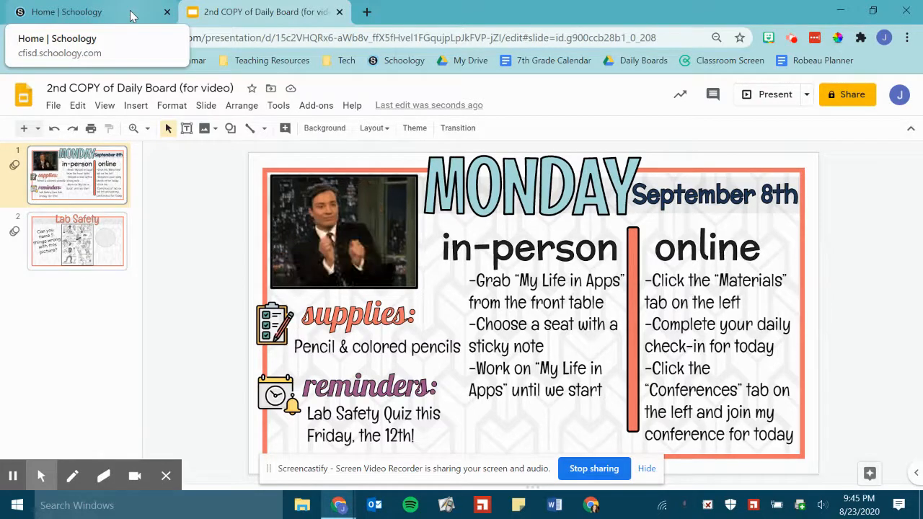
Switch to Schoology and open the Updates page of the "PRACTICE-My Sandbox: Section 1" course
left_click(132, 16)
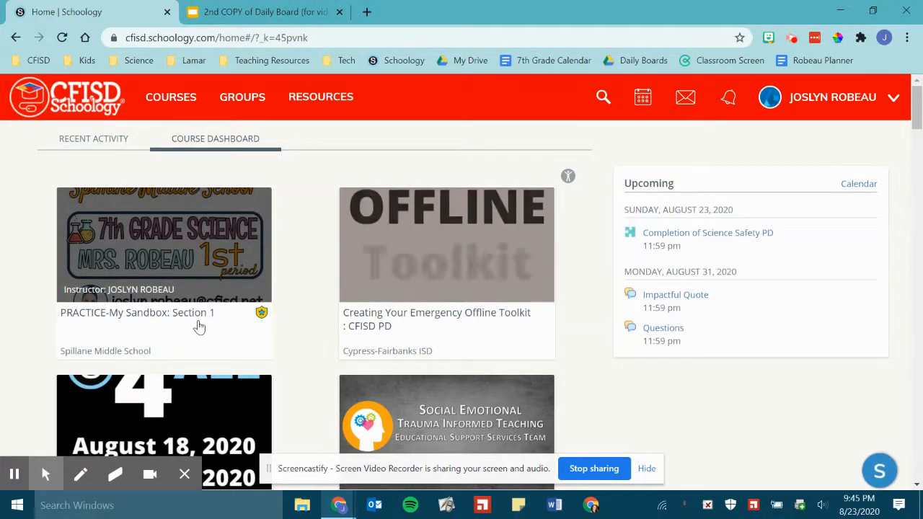
left_click(172, 317)
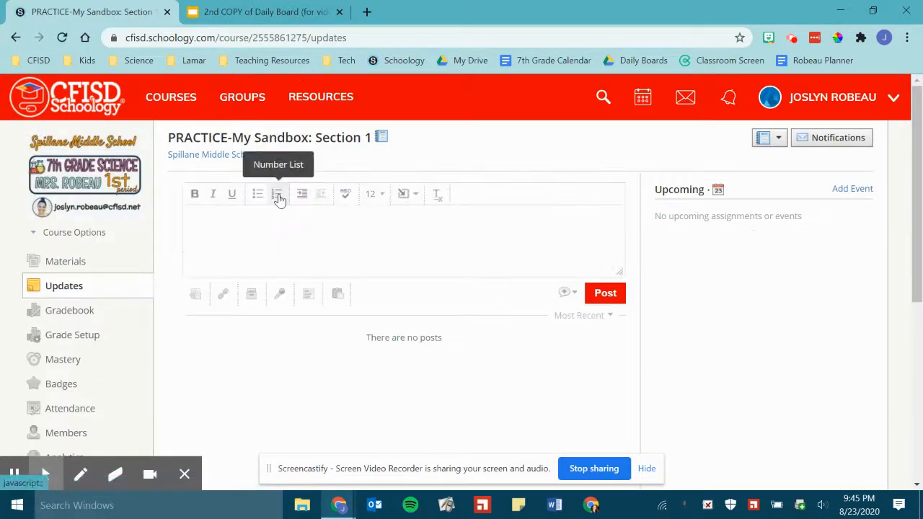
scroll(600, 350, "down", 2)
scroll(600, 350, "up", 2)
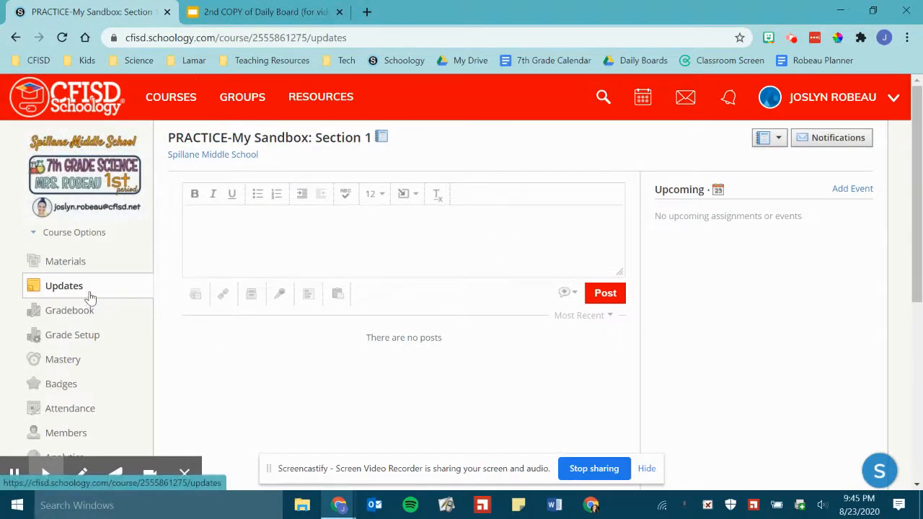
left_click(80, 265)
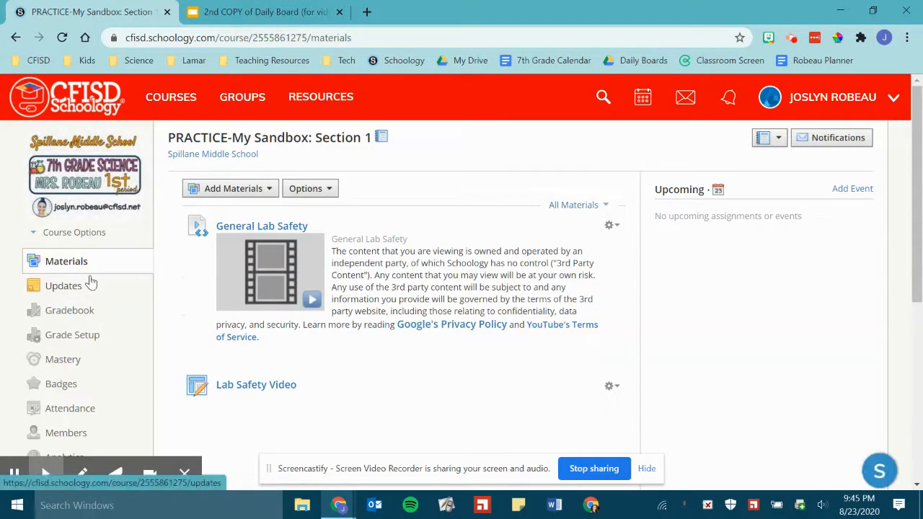
left_click(83, 288)
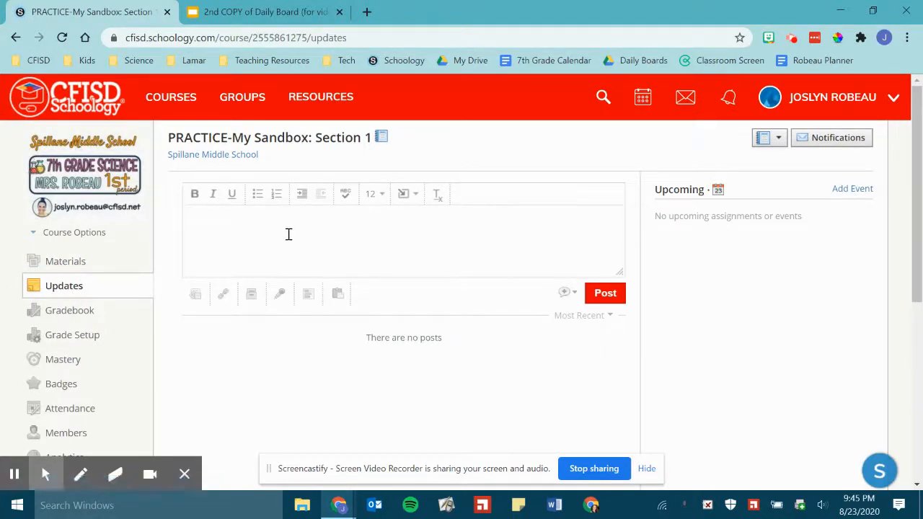
Start attaching a resource to the new course update and browse the Google Drive resource app
left_click(240, 8)
left_click(124, 8)
left_click(252, 295)
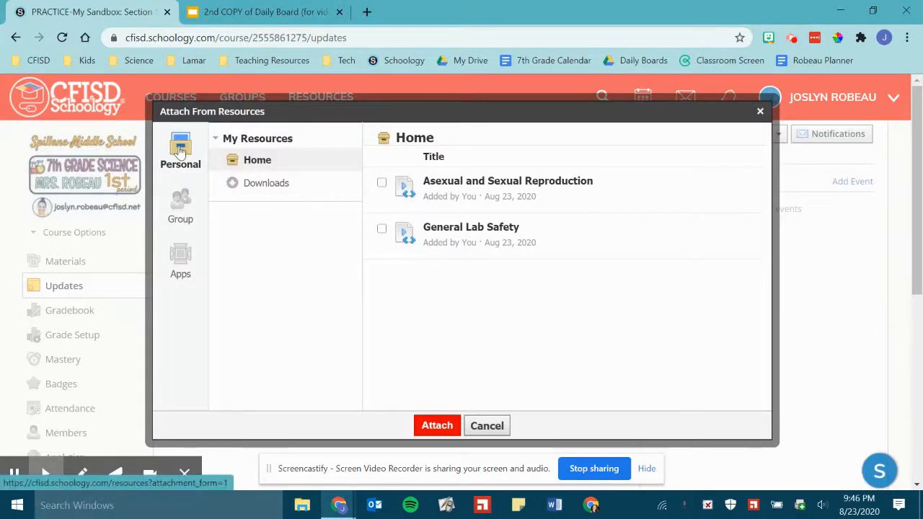
left_click(181, 198)
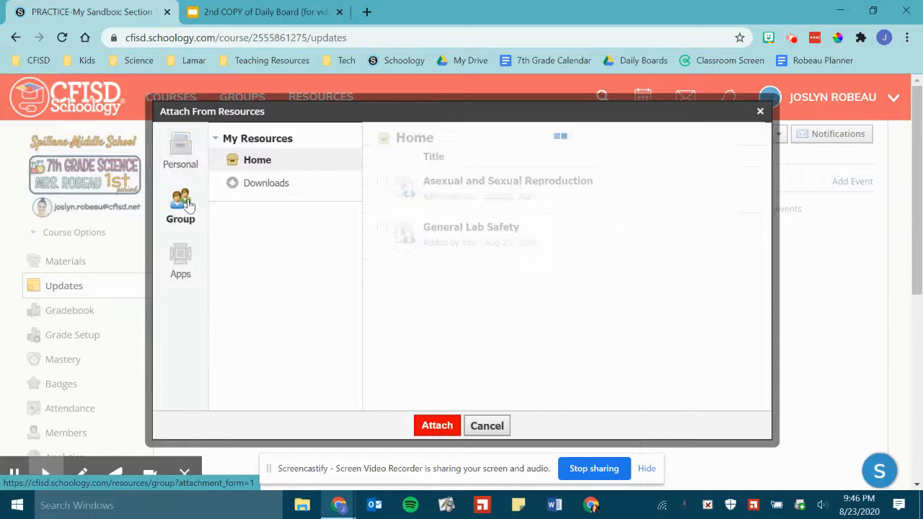
left_click(182, 266)
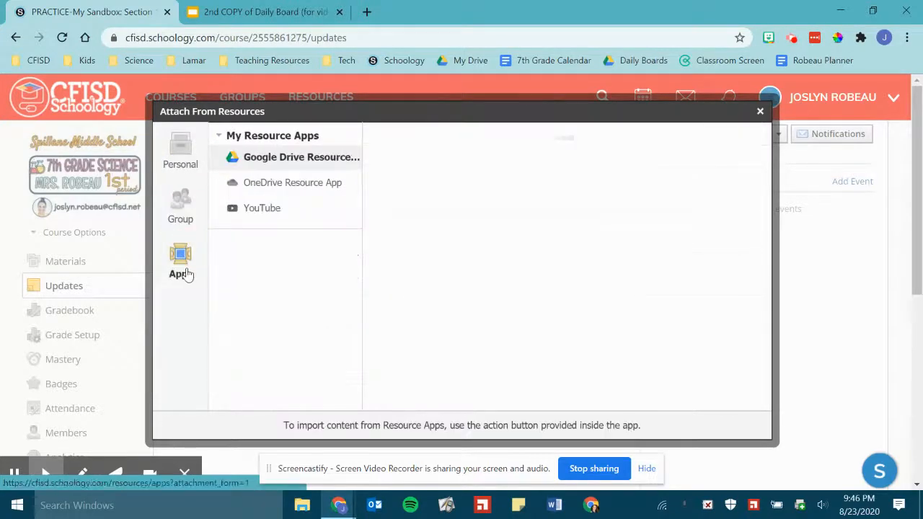
left_click(275, 163)
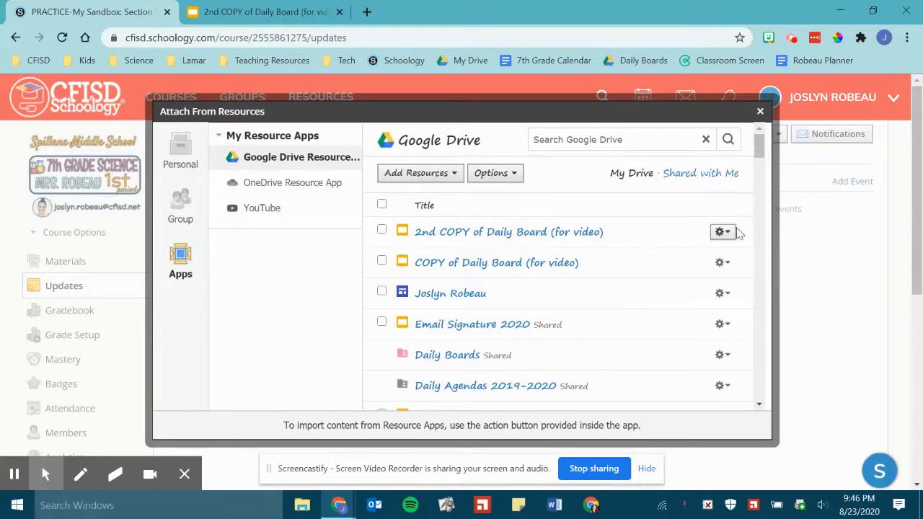
Import "2nd COPY of Daily Board (for video)" from Google Drive into the update as an embed
left_click(381, 231)
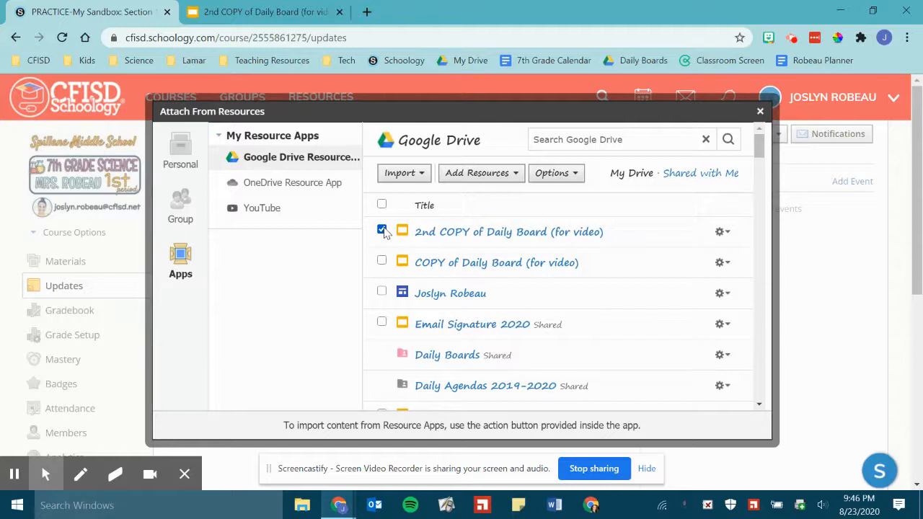
left_click(727, 239)
left_click(726, 238)
left_click(722, 236)
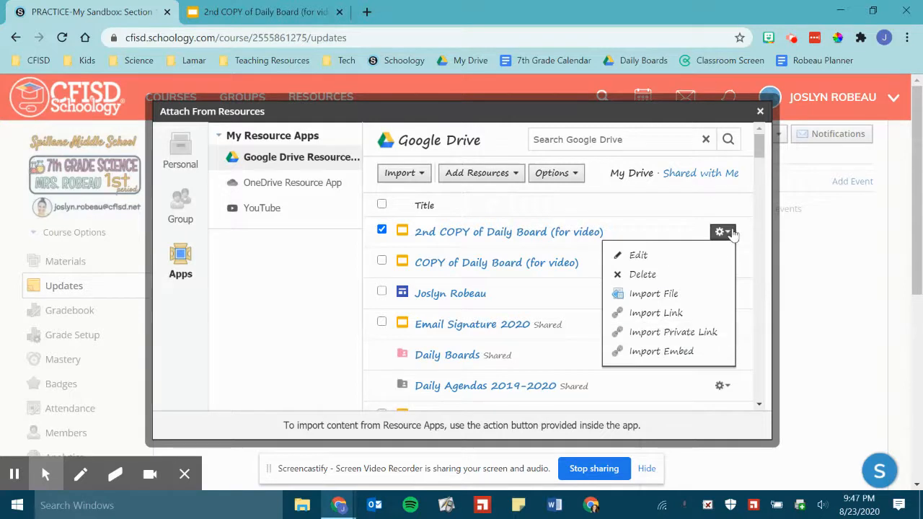
left_click(684, 354)
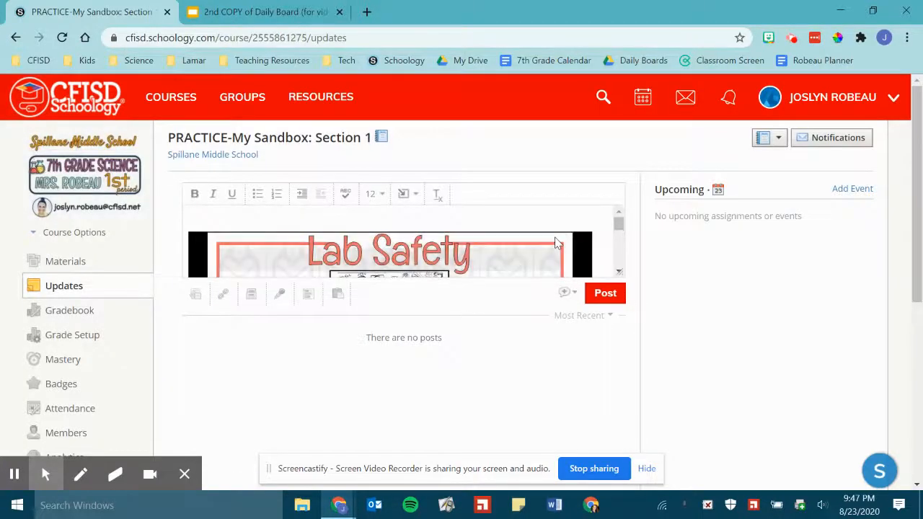
Mark the course update with the embedded slides as an announcement and post it
left_click_drag(619, 225, 622, 277)
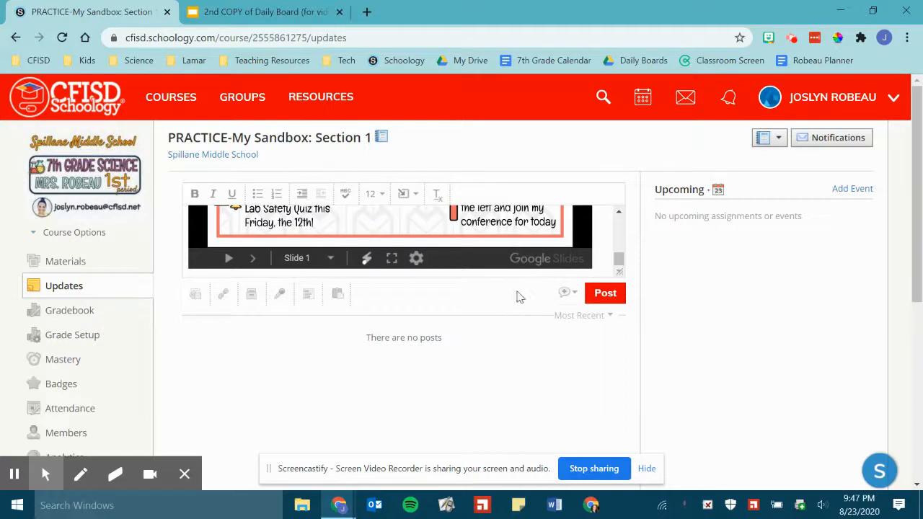
left_click(568, 296)
left_click(570, 320)
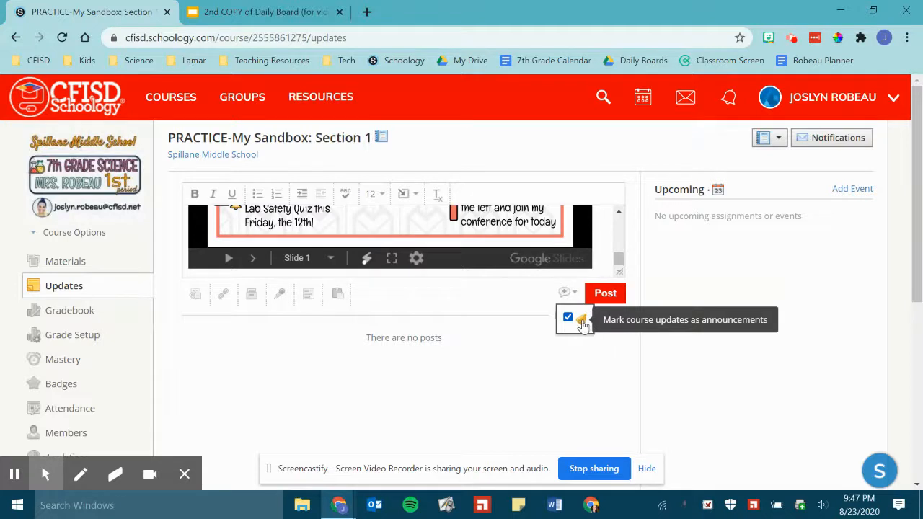
left_click(606, 303)
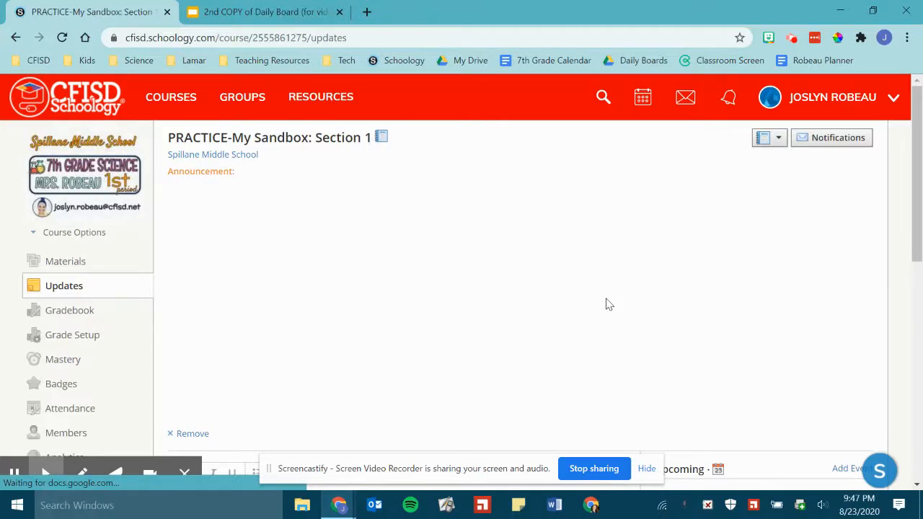
Review the posted announcement on the Updates page and page through its embedded slides
scroll(793, 303, "down", 1)
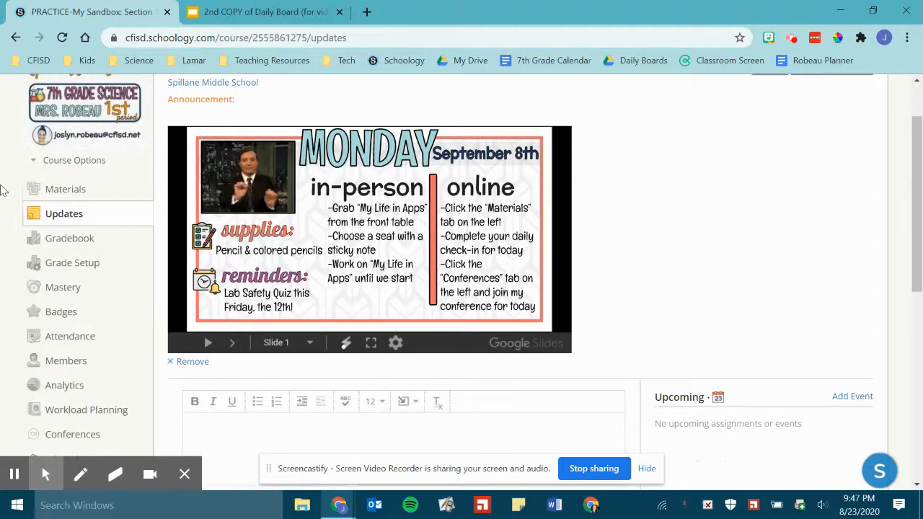
scroll(599, 278, "down", 2)
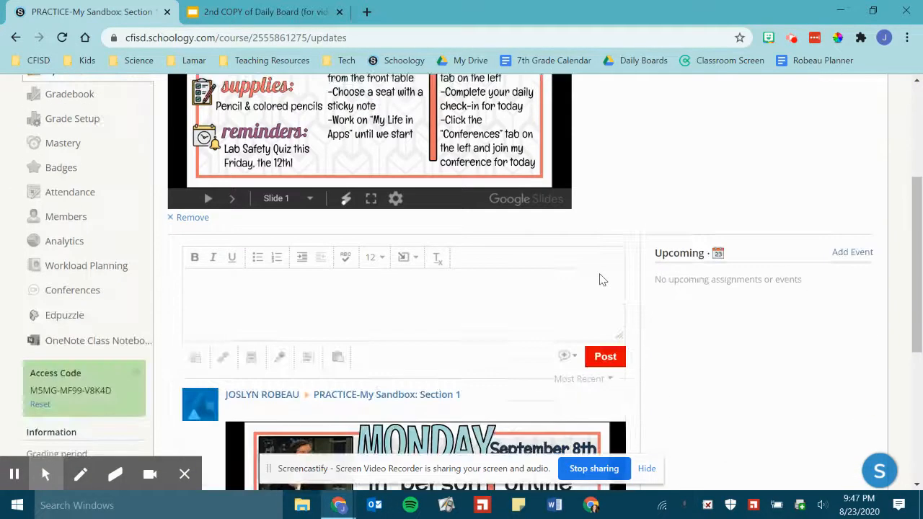
scroll(599, 278, "up", 2)
left_click(232, 344)
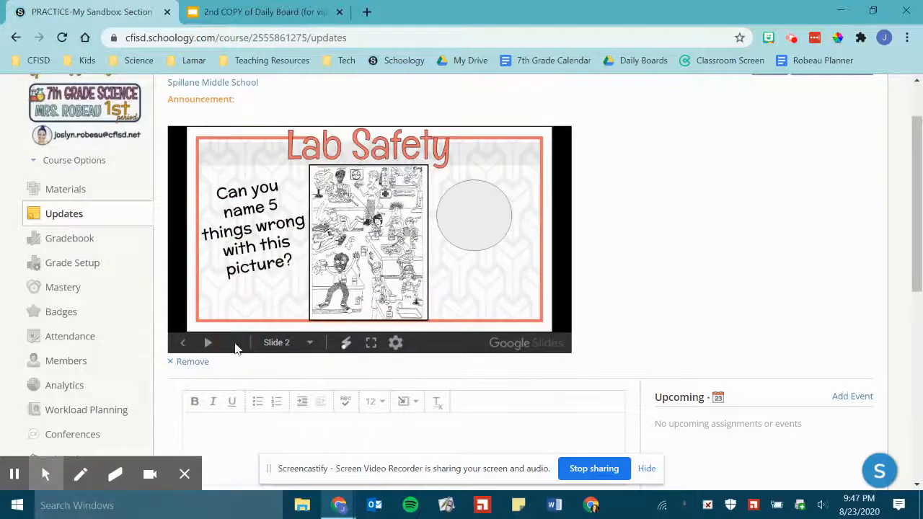
left_click(182, 344)
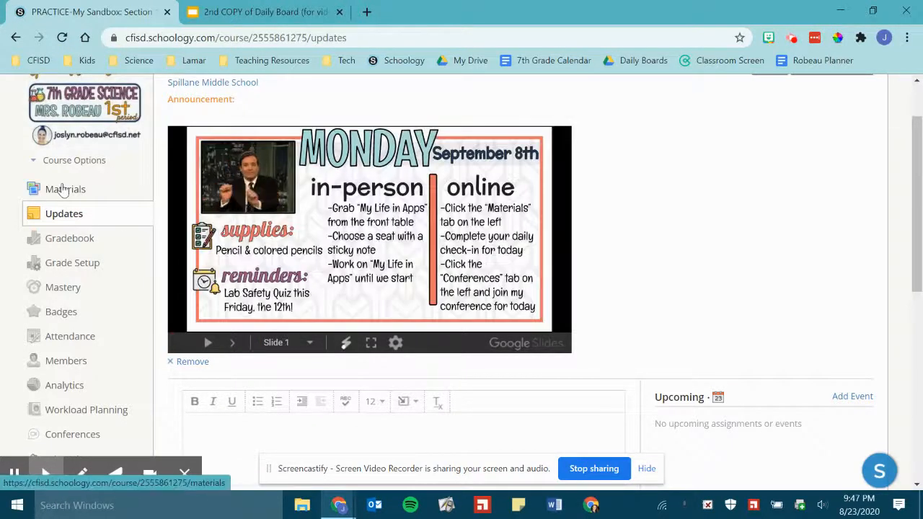
Open the course's Materials page and page through the embedded announcement slides there
left_click(55, 188)
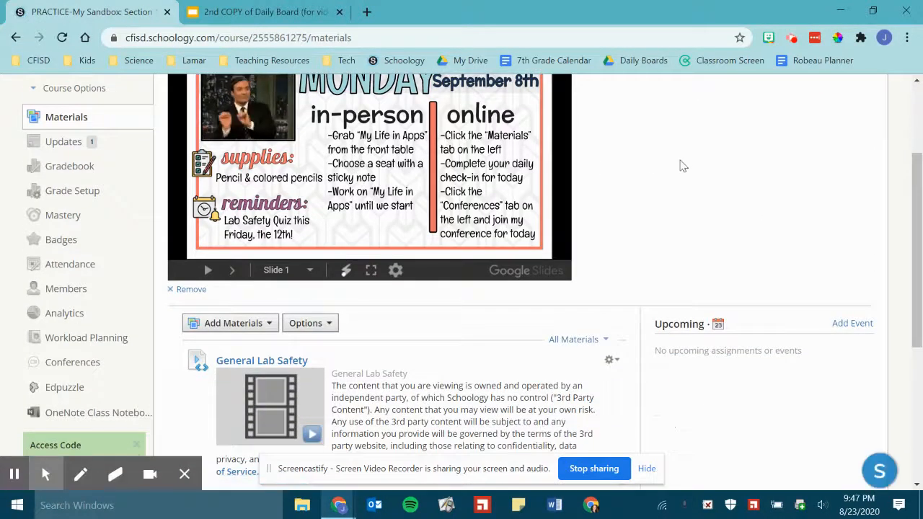
left_click(232, 344)
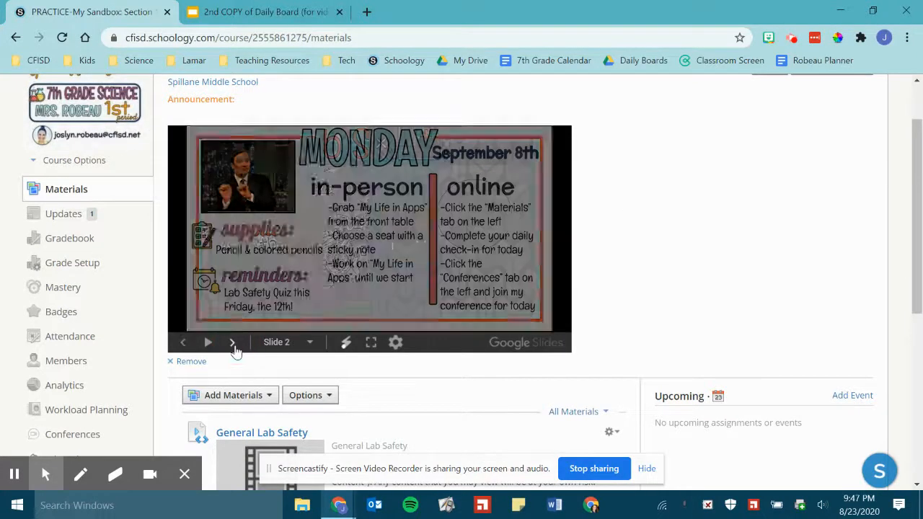
left_click(186, 343)
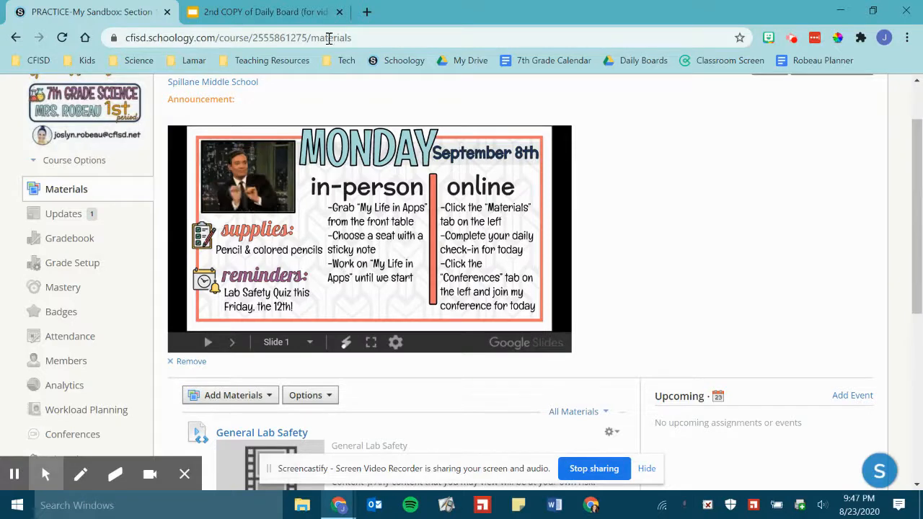
left_click(231, 342)
Switch to the Daily Board presentation, delete the gray circle from the Lab Safety slide and open the options for inserting an object
left_click(323, 9)
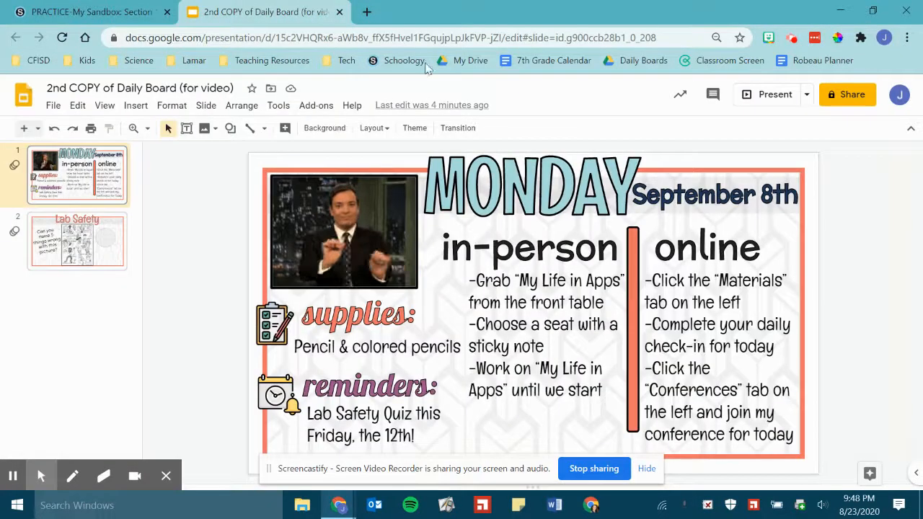
left_click(79, 225)
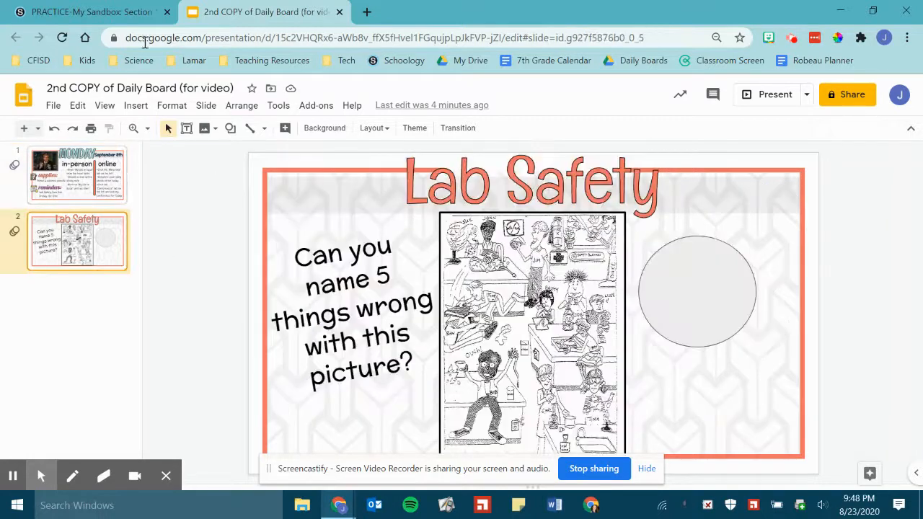
left_click(658, 275)
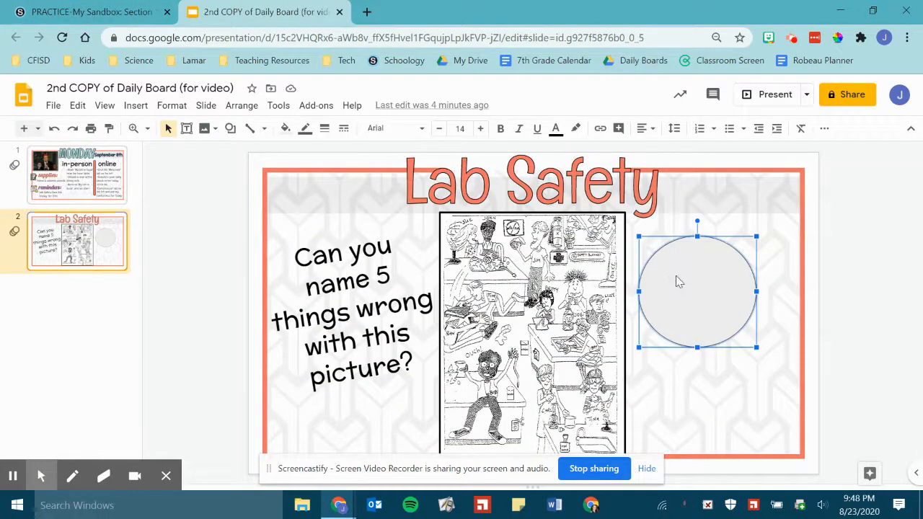
key("Delete")
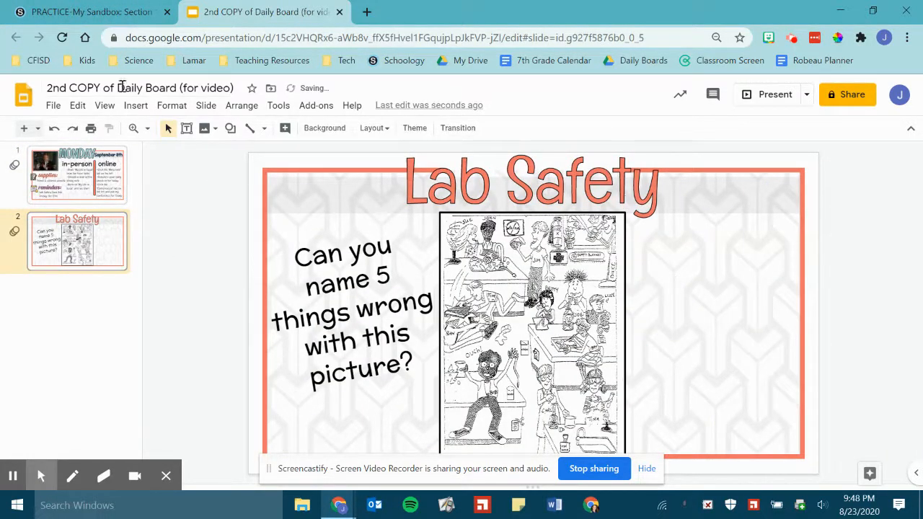
left_click(139, 106)
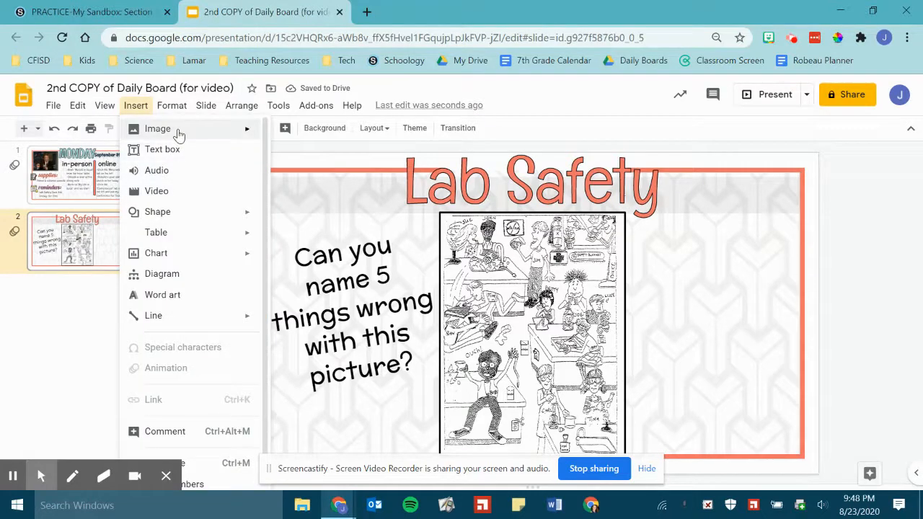
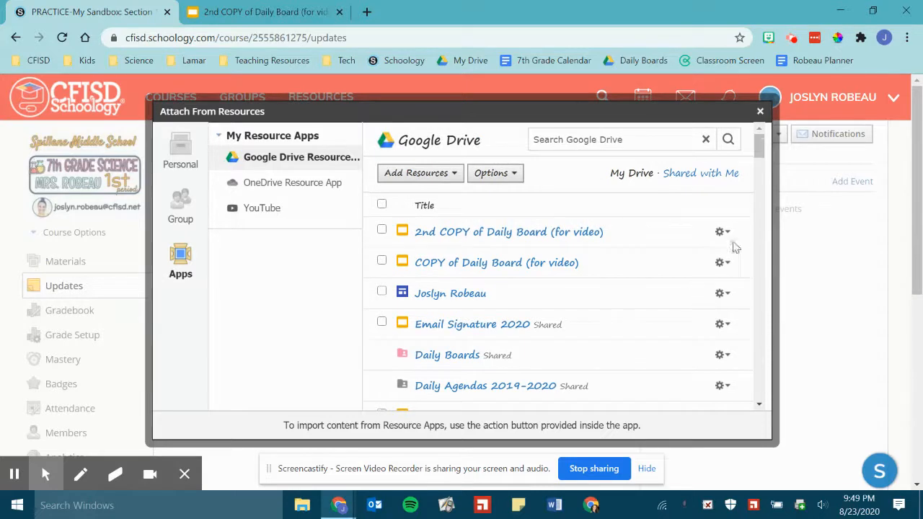
Examine which import options, including Import Embed, are offered for various files in the Google Drive resource list
left_click(725, 234)
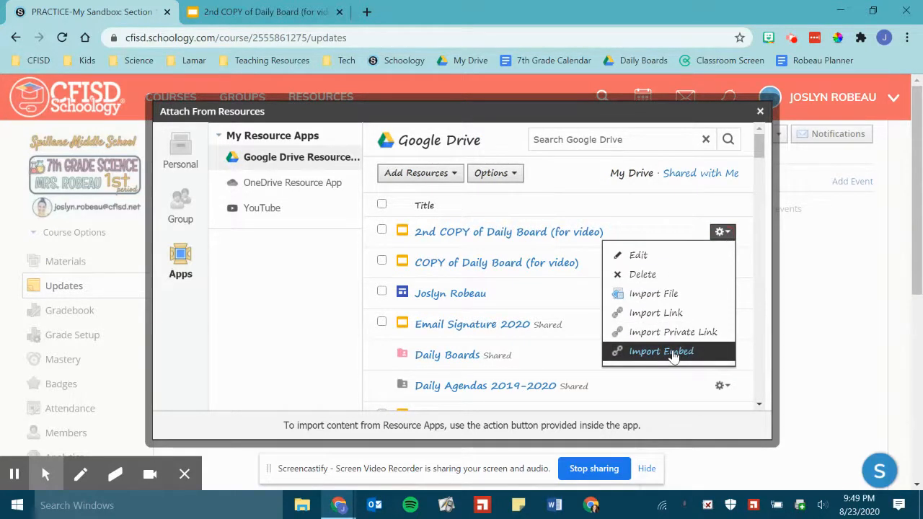
left_click(735, 228)
scroll(736, 227, "down", 10)
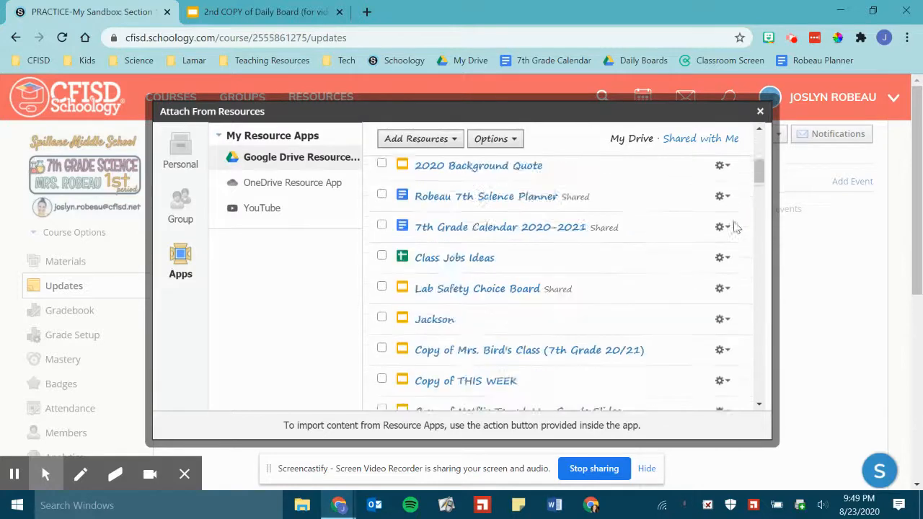
scroll(734, 230, "up", 1)
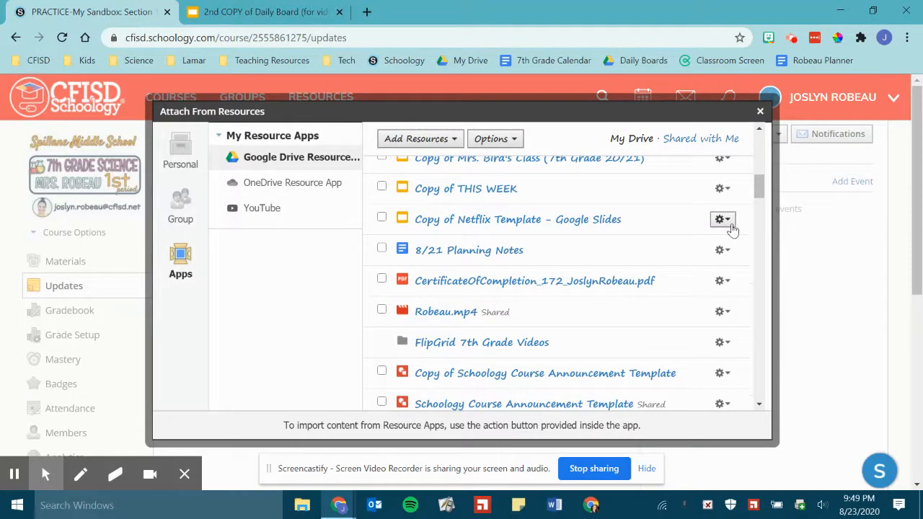
left_click(726, 224)
left_click(725, 222)
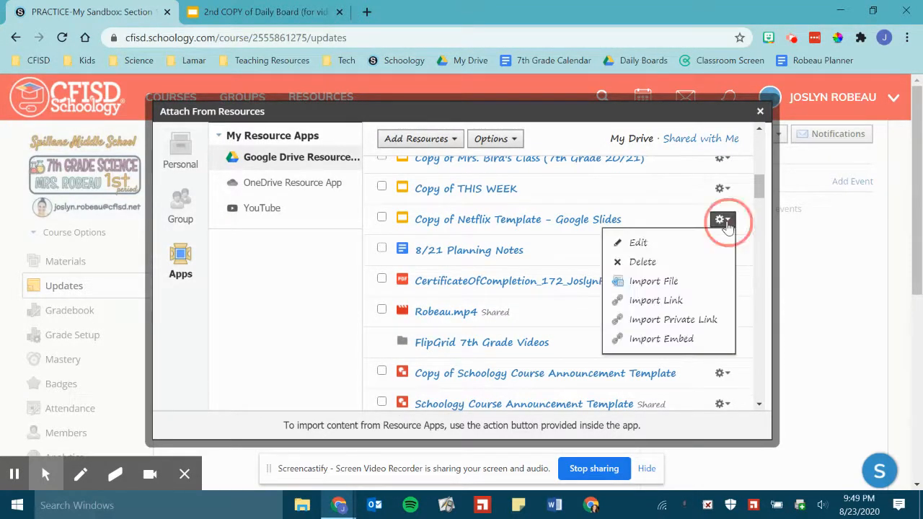
left_click(724, 190)
left_click(727, 192)
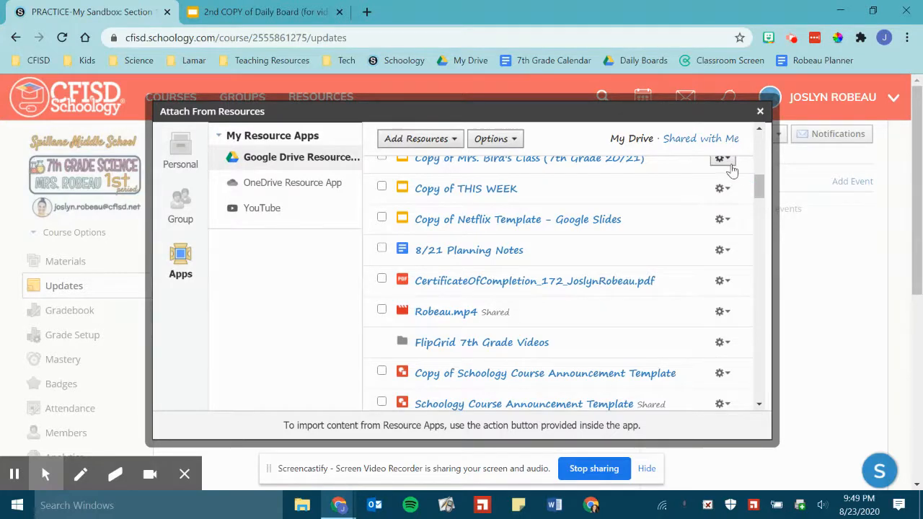
left_click(723, 159)
left_click(726, 160)
scroll(727, 238, "down", 2)
scroll(727, 240, "down", 3)
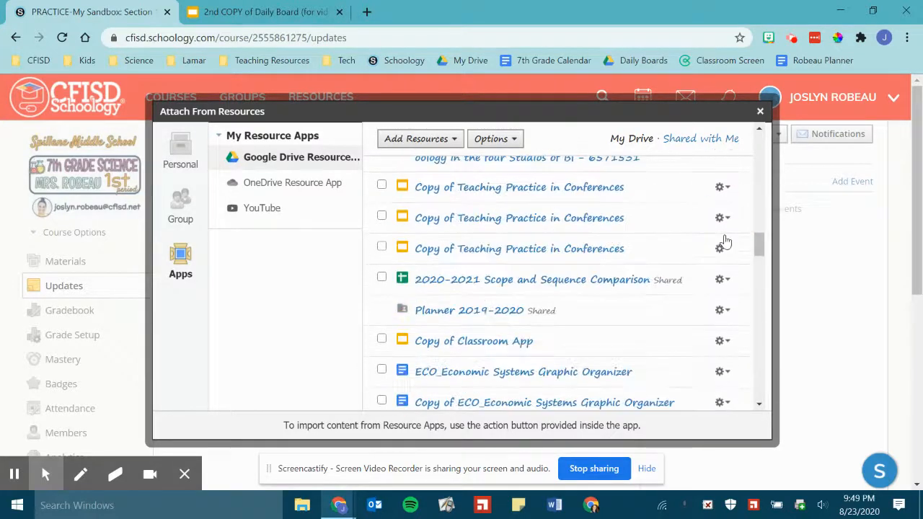
scroll(720, 239, "down", 3)
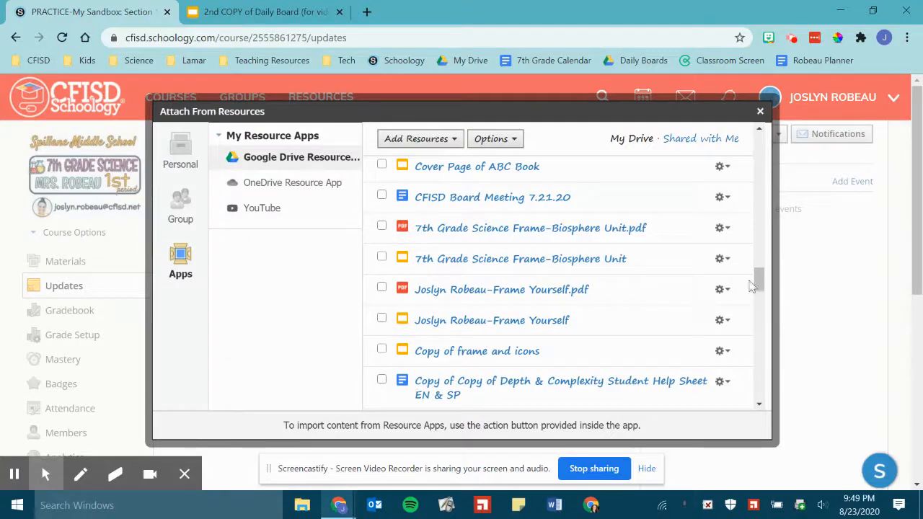
Check the import options offered for further Google Drive files, including 7th Grade Science Frame-Biosphere Unit and The Immune System presentations
left_click(722, 259)
left_click(720, 261)
scroll(706, 269, "down", 5)
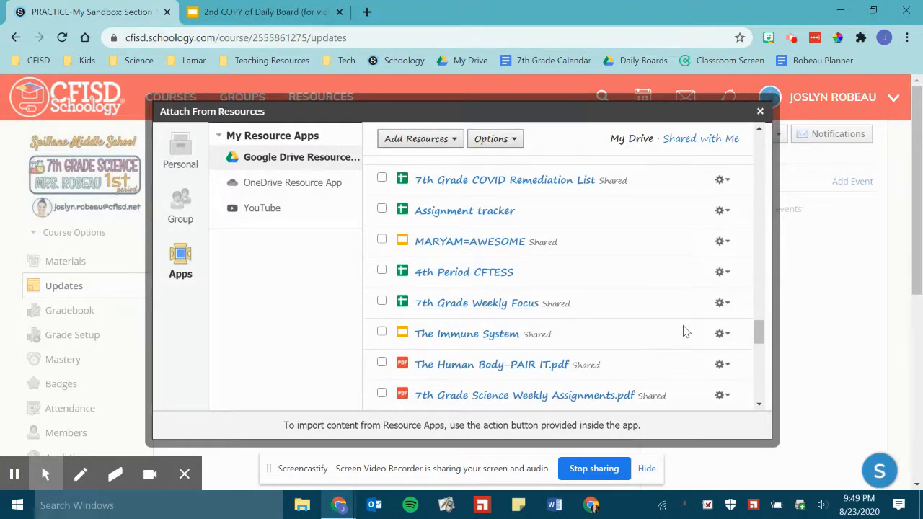
left_click(721, 334)
scroll(725, 337, "down", 1)
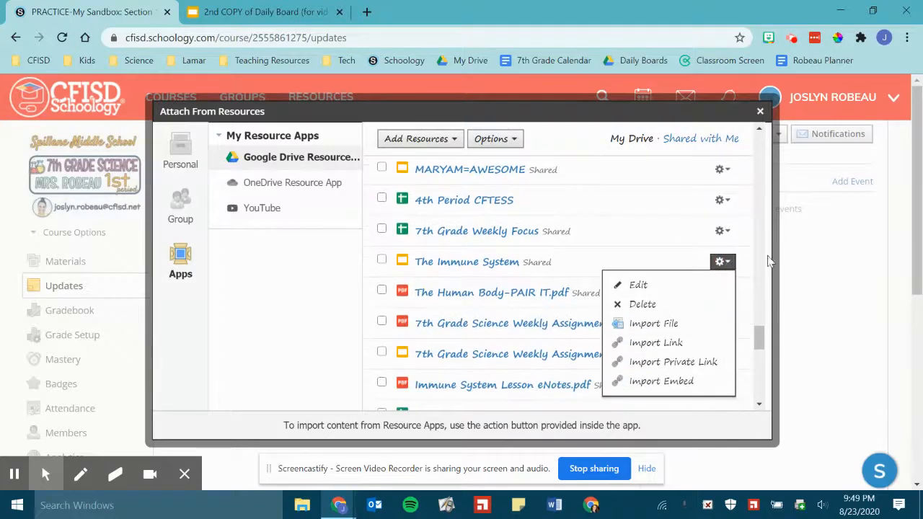
left_click(729, 267)
scroll(731, 268, "down", 6)
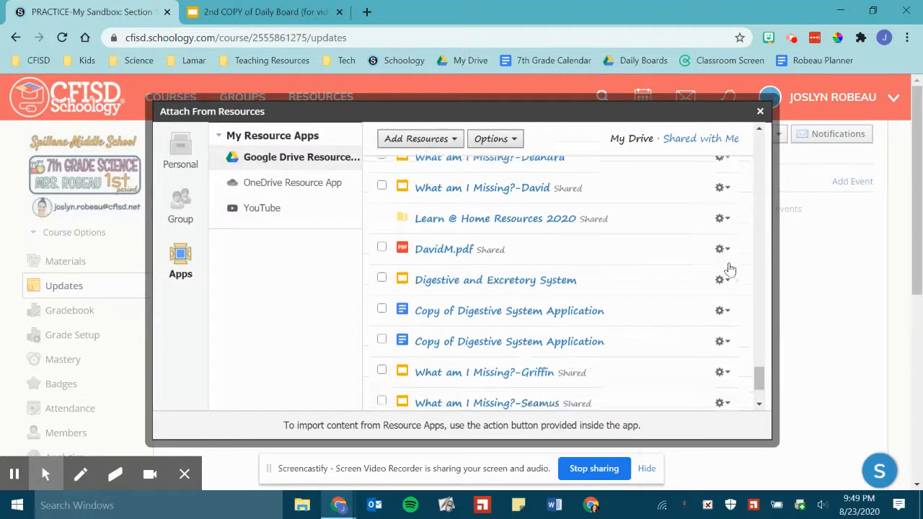
scroll(706, 269, "down", 1)
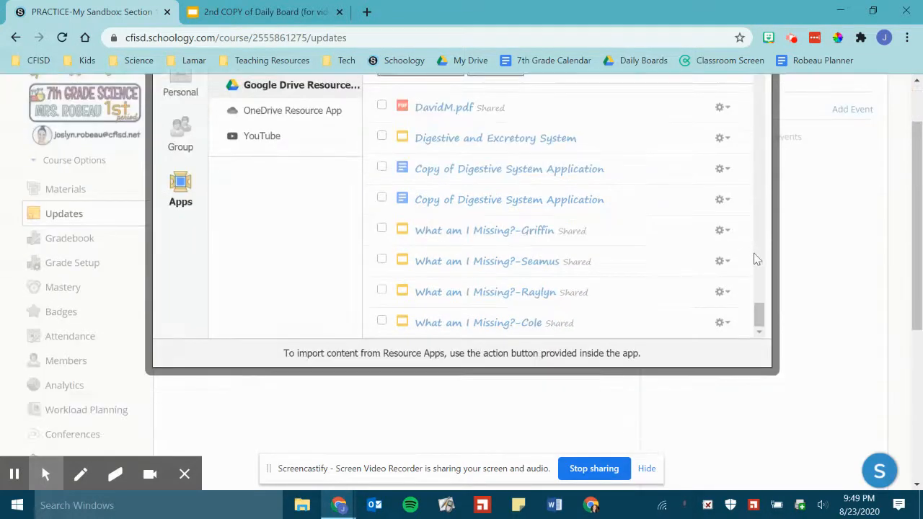
scroll(721, 267, "up", 8)
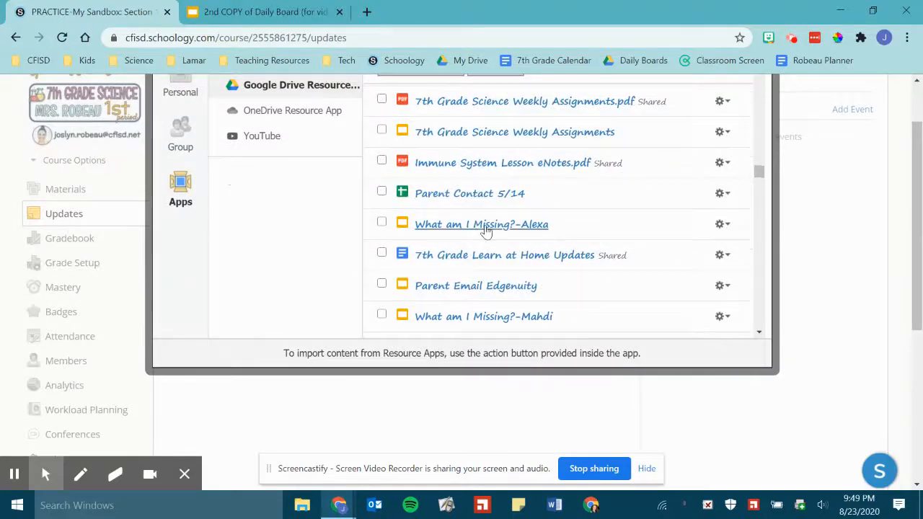
left_click(724, 225)
scroll(725, 237, "down", 2)
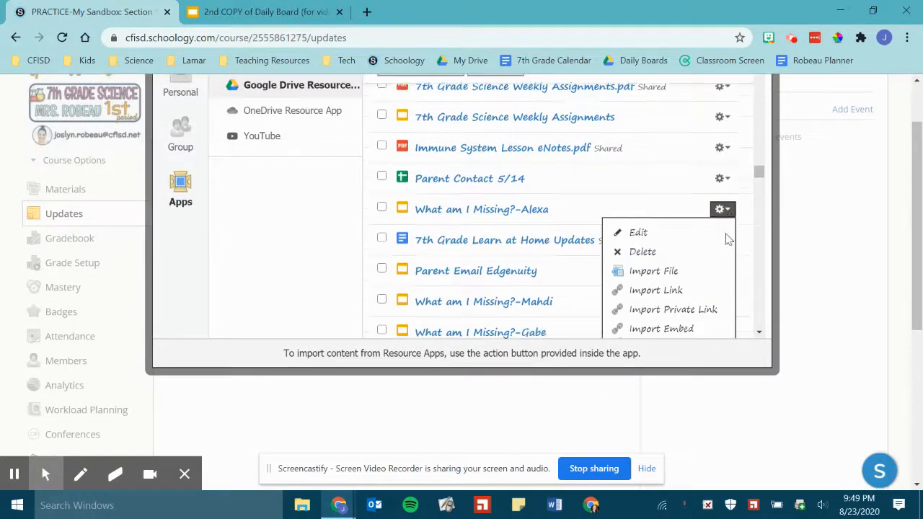
scroll(724, 209, "up", 4)
left_click(722, 185)
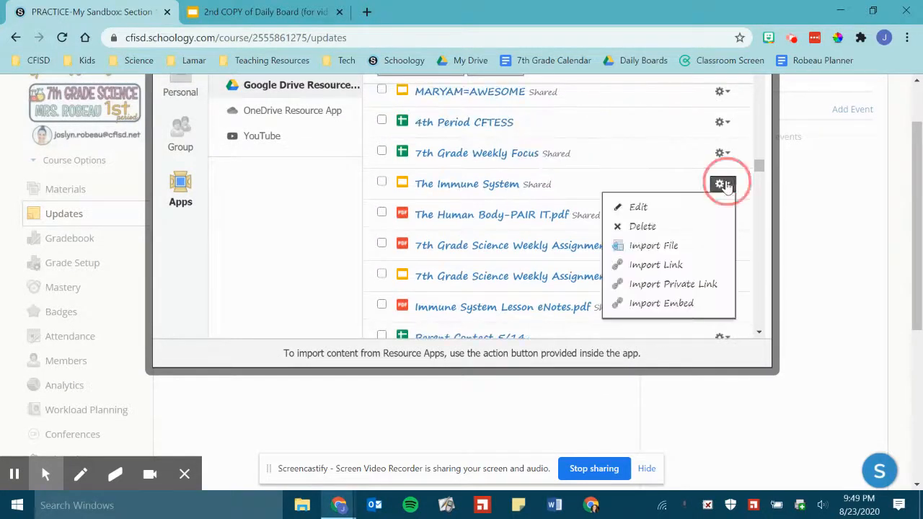
Compare the import options of 2nd COPY of Daily Board (for video) with those of the Google Sites file and close the resource list
scroll(727, 188, "up", 4)
scroll(727, 192, "up", 15)
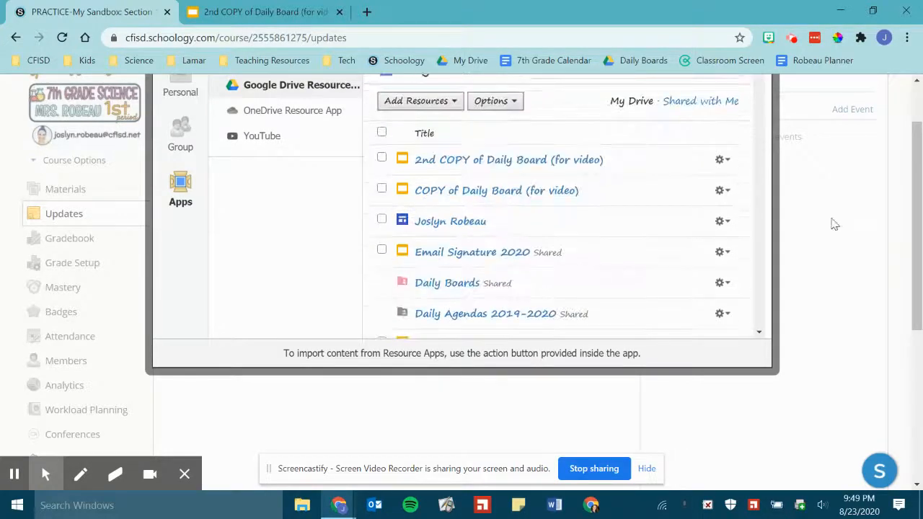
scroll(829, 221, "up", 1)
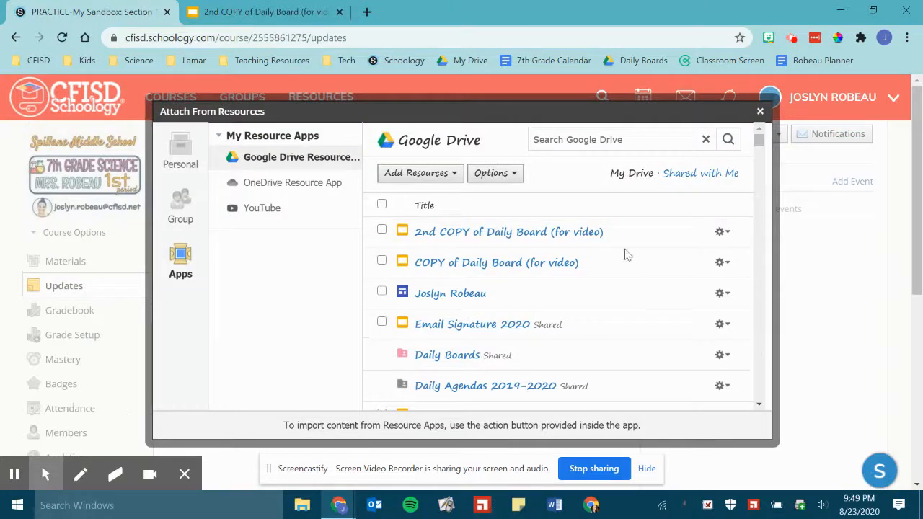
left_click(719, 232)
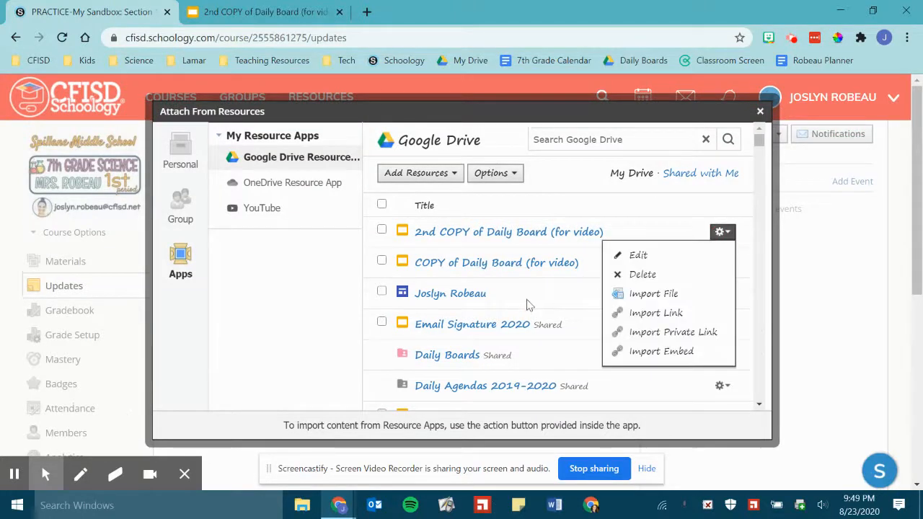
left_click(722, 232)
left_click(722, 293)
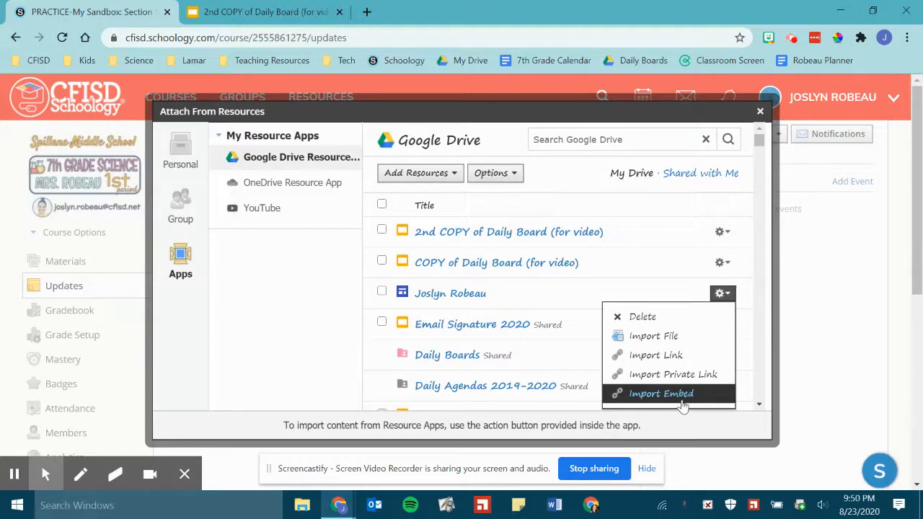
left_click(761, 112)
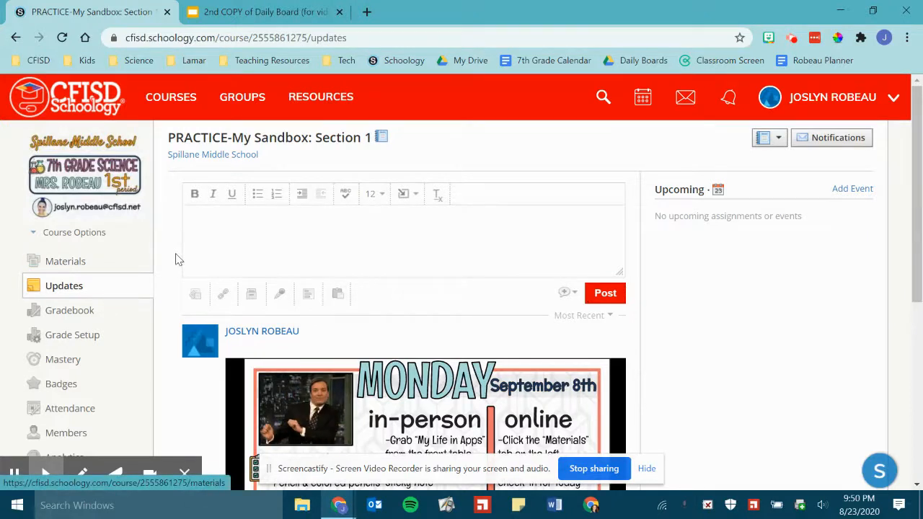
Start a new page in the course's Materials with the title "sdfgsfdg"
left_click(81, 266)
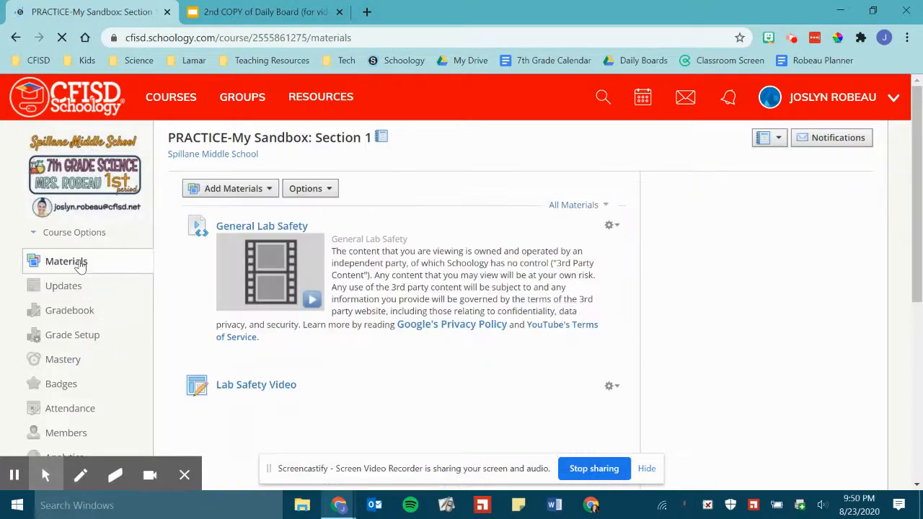
left_click(267, 190)
left_click(268, 190)
left_click(271, 191)
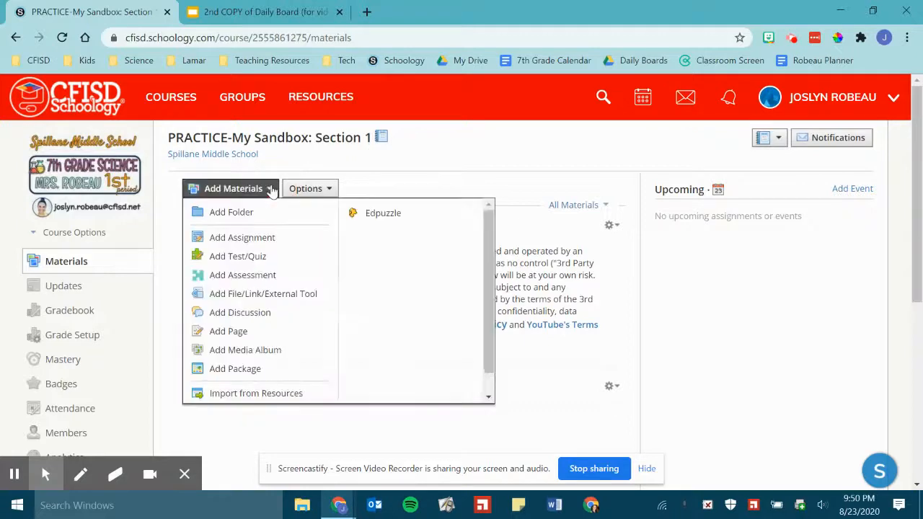
left_click(235, 336)
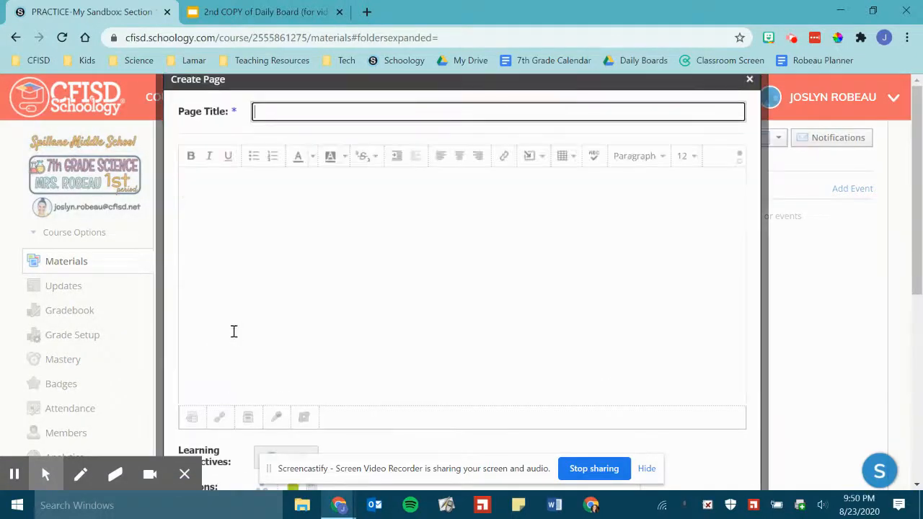
type("sdfgsdfg")
left_click(347, 260)
scroll(377, 261, "down", 1)
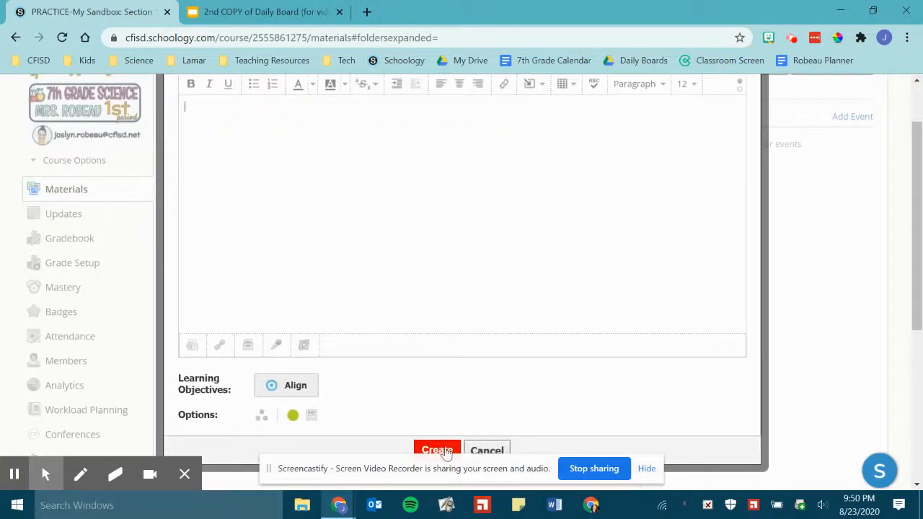
scroll(357, 211, "up", 1)
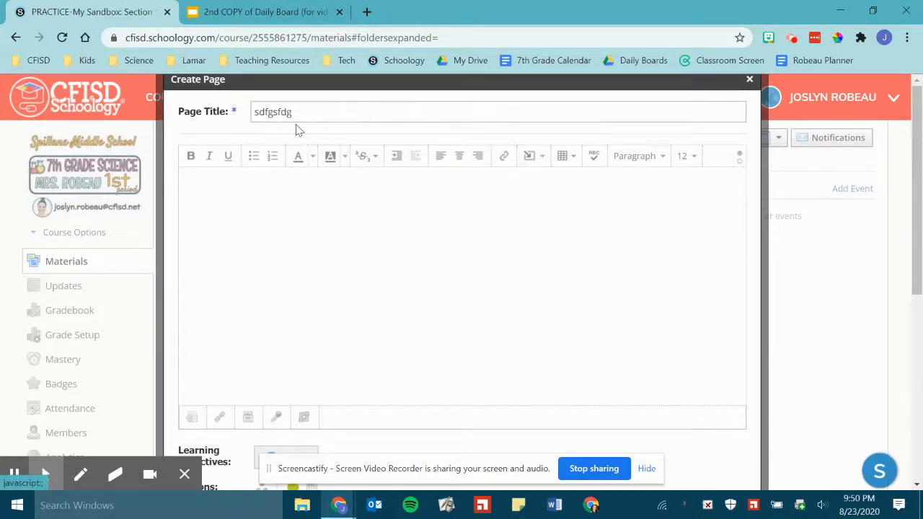
Embed 2nd COPY of Daily Board (for video) from Google Drive in the new page's body and cancel the page's creation
left_click(543, 158)
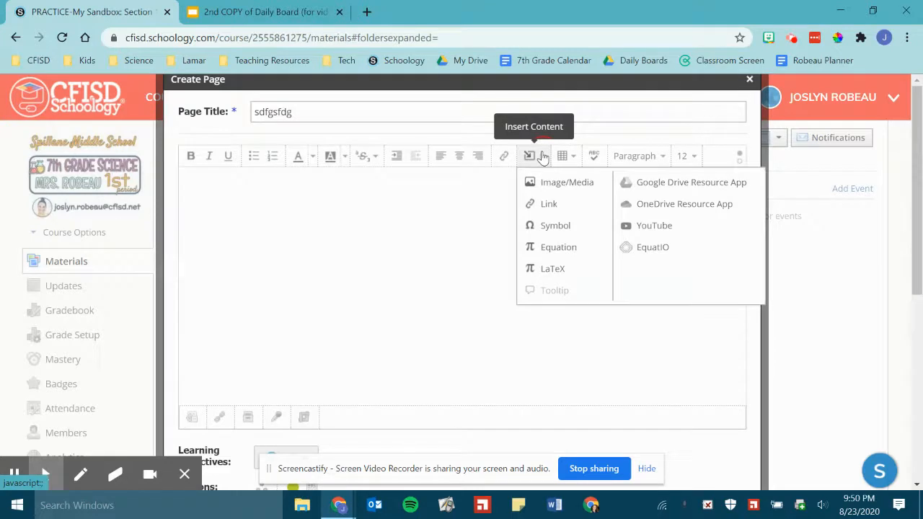
left_click(652, 193)
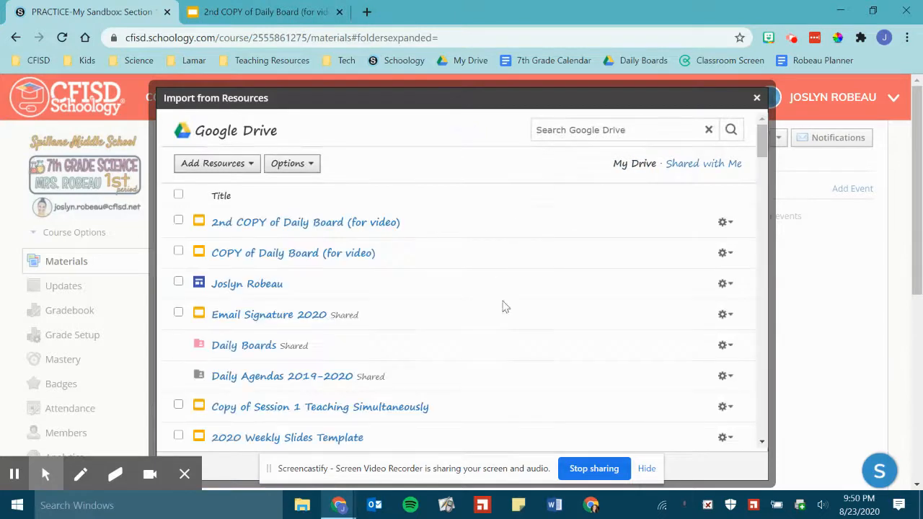
left_click(179, 220)
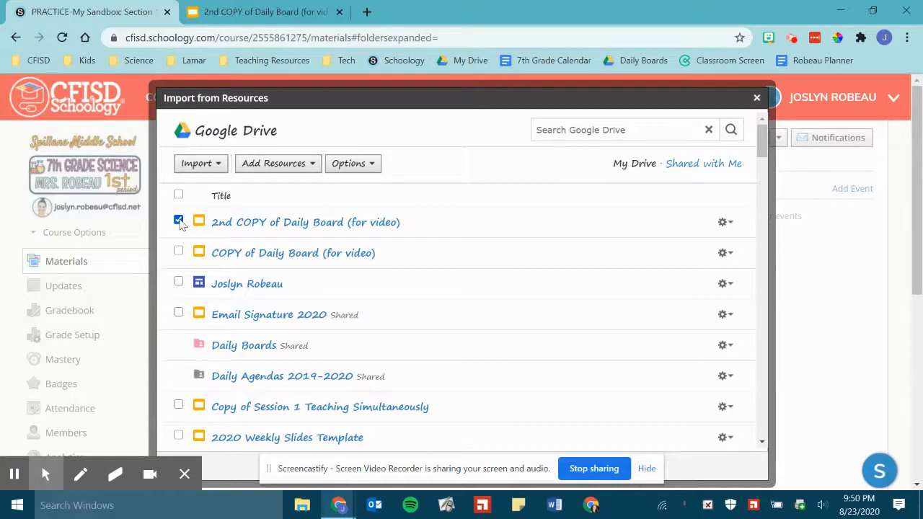
left_click(724, 223)
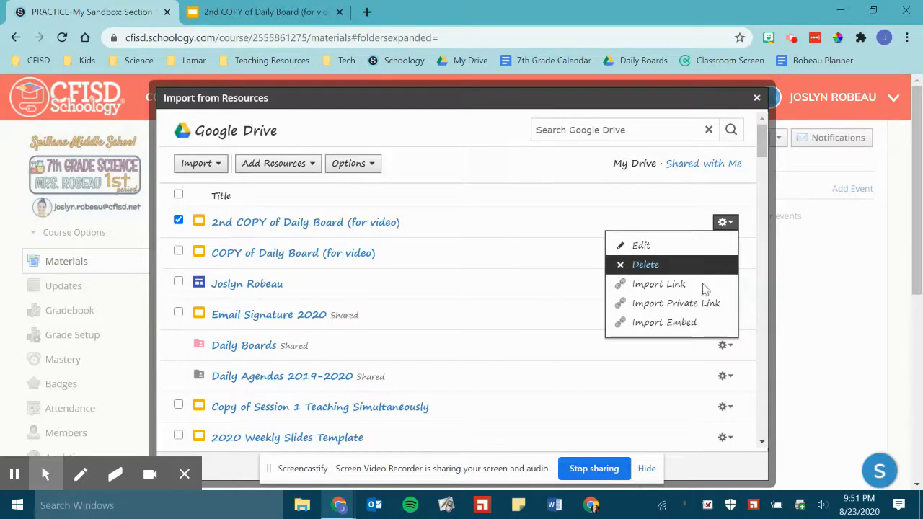
left_click(676, 324)
scroll(688, 323, "down", 3)
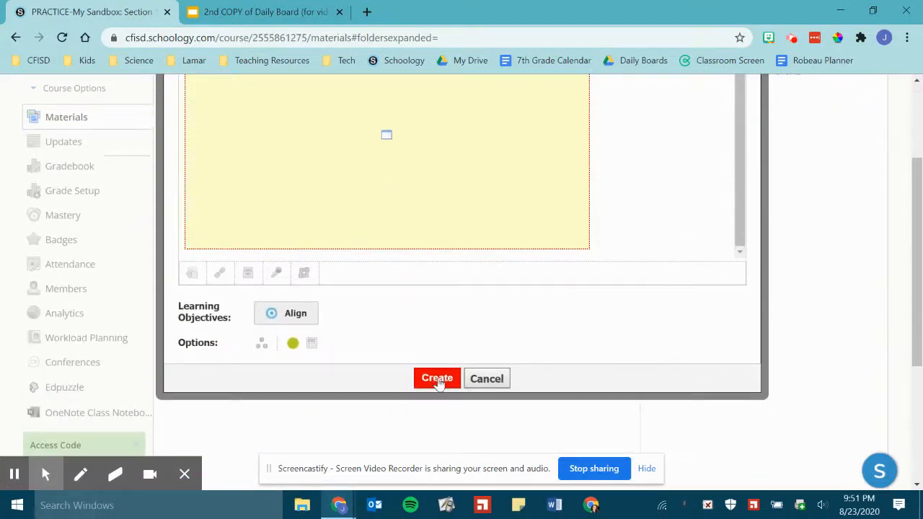
left_click(489, 381)
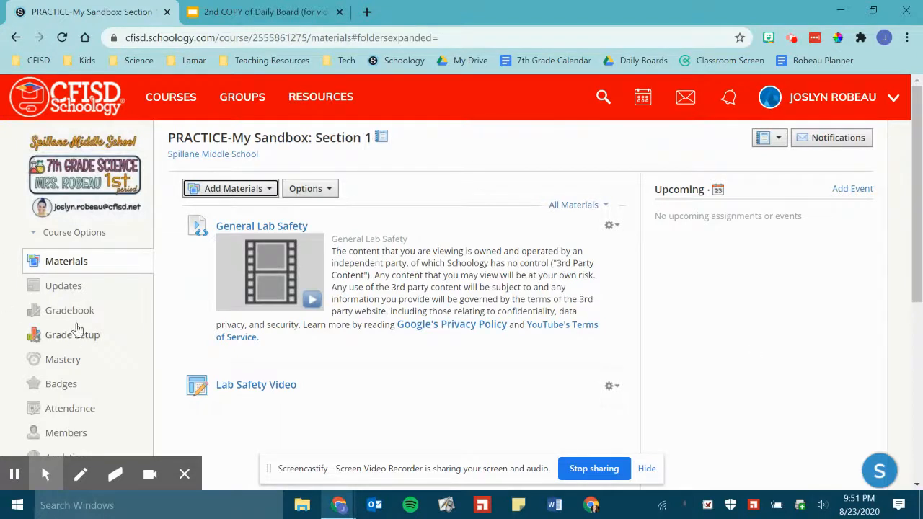
Embed 2nd COPY of Daily Board (for video) from the Google Drive resources into a new update on the course's Updates page
left_click(71, 288)
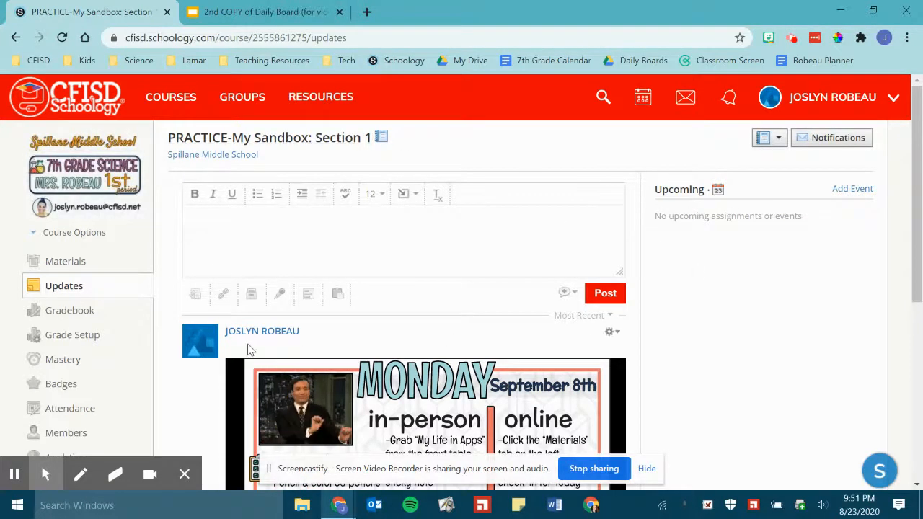
left_click(241, 298)
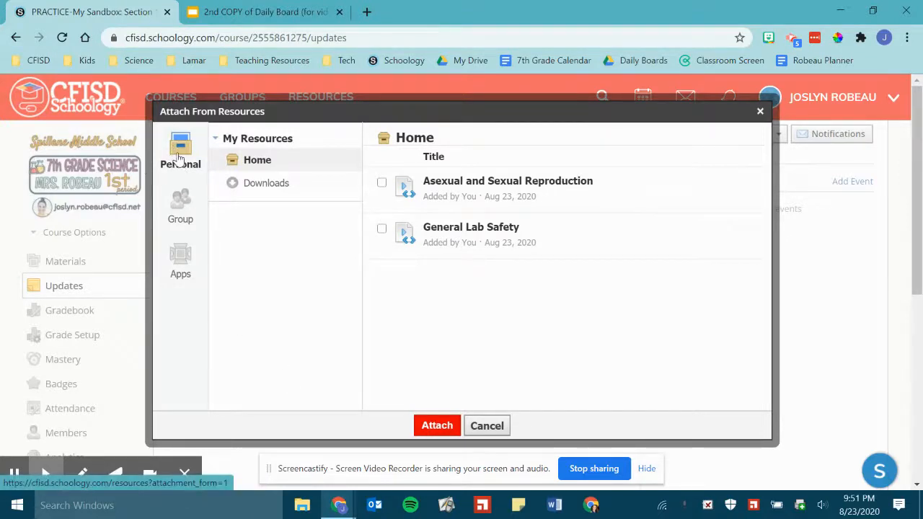
left_click(180, 261)
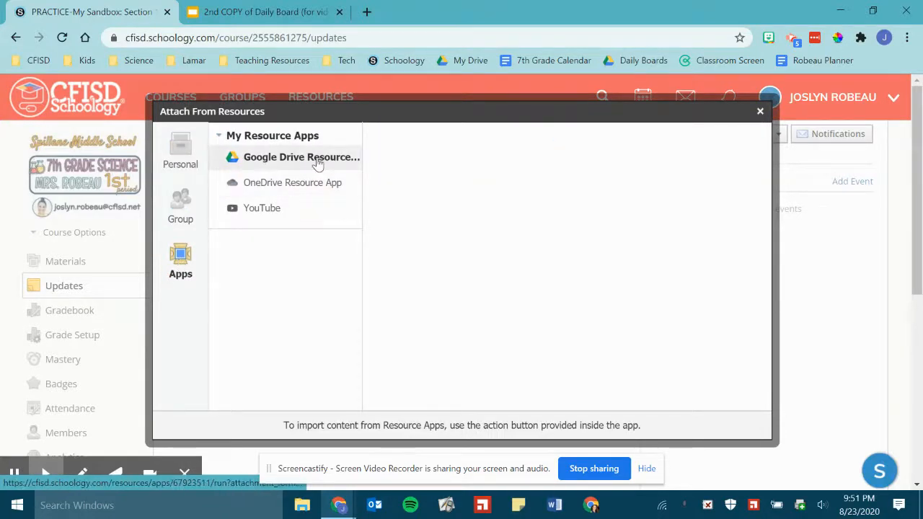
left_click(319, 164)
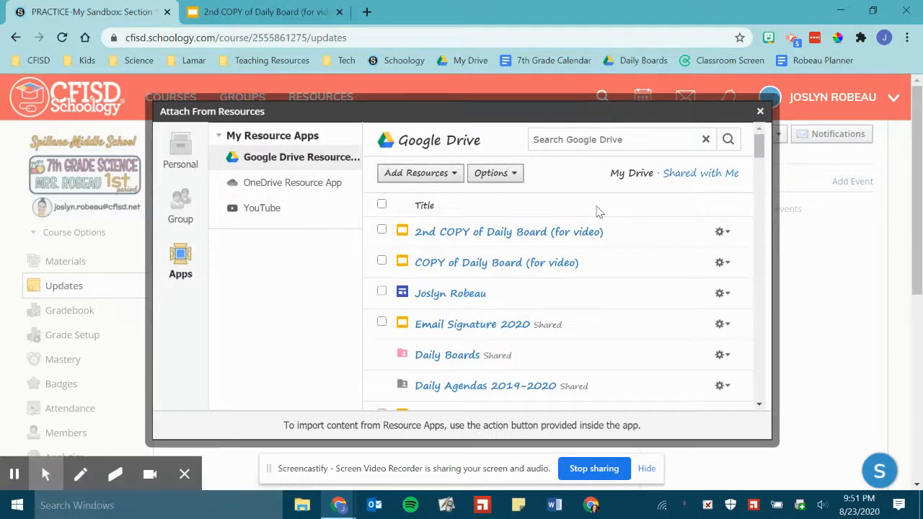
left_click(382, 232)
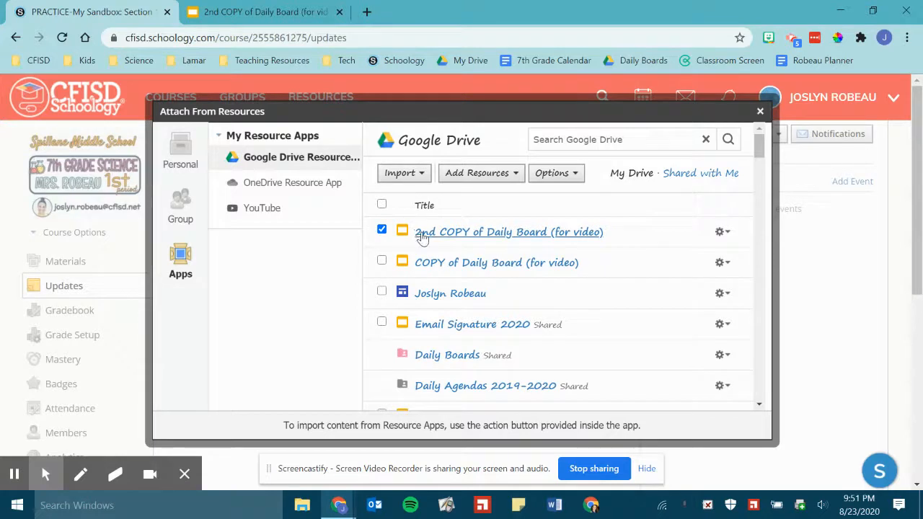
left_click(722, 234)
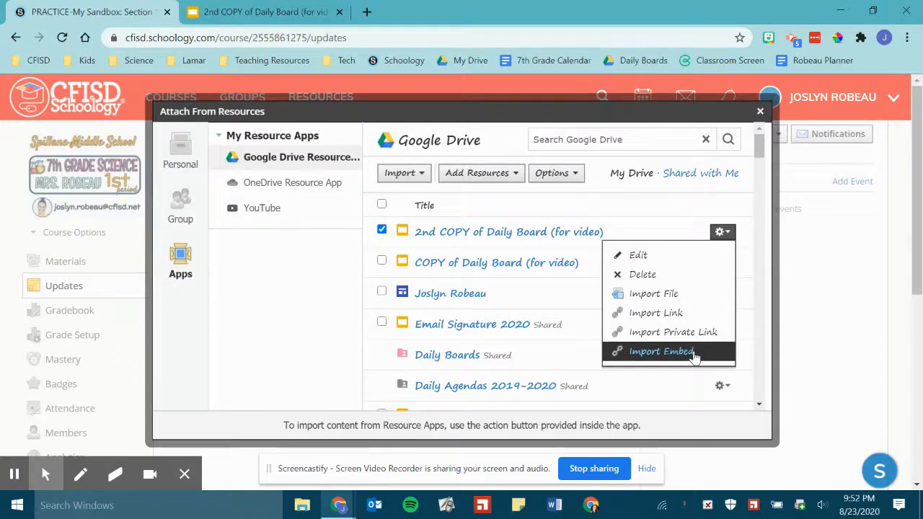
left_click(662, 351)
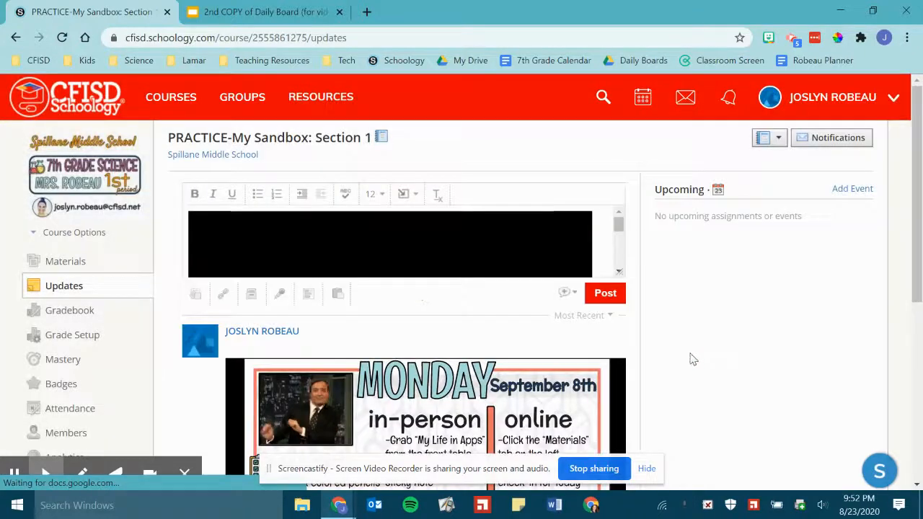
Check the embedded slides in the draft update, mark it as an announcement and post it
scroll(575, 243, "down", 1)
scroll(600, 235, "down", 2)
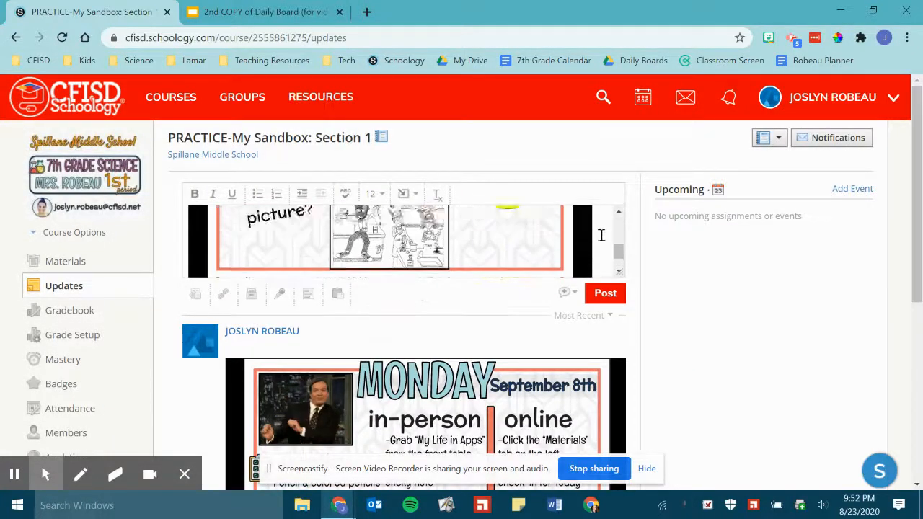
scroll(604, 241, "down", 5)
scroll(642, 184, "up", 1)
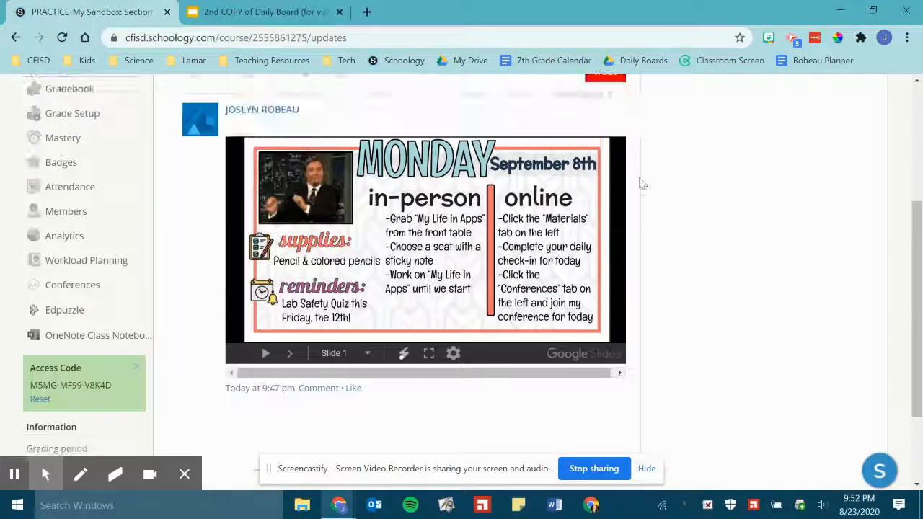
scroll(641, 184, "up", 3)
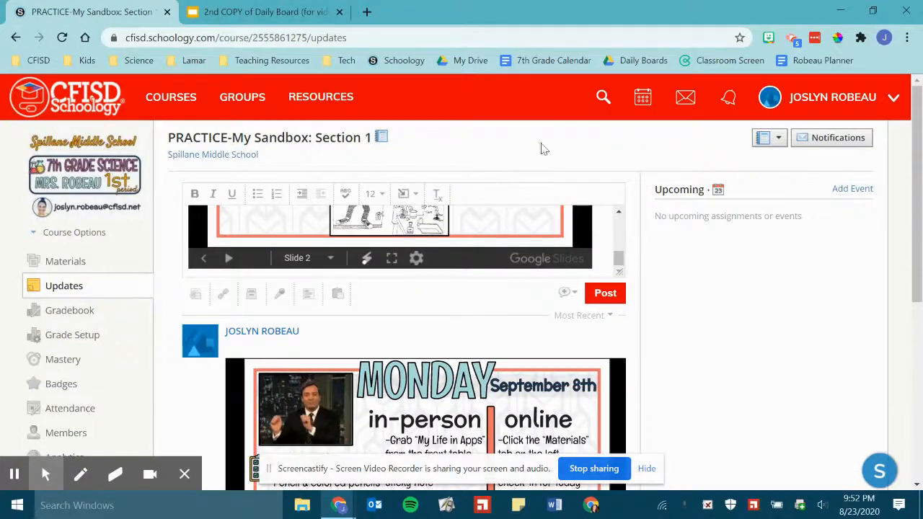
left_click(569, 294)
left_click(567, 318)
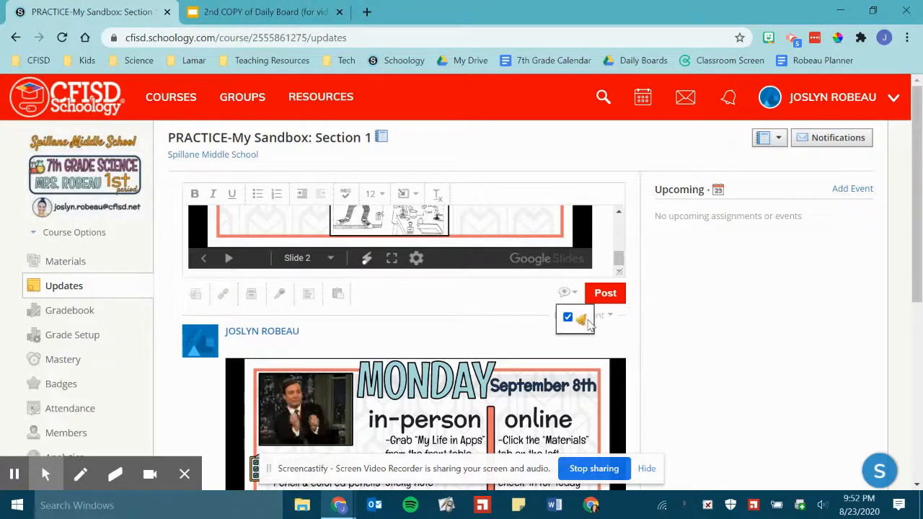
left_click(607, 294)
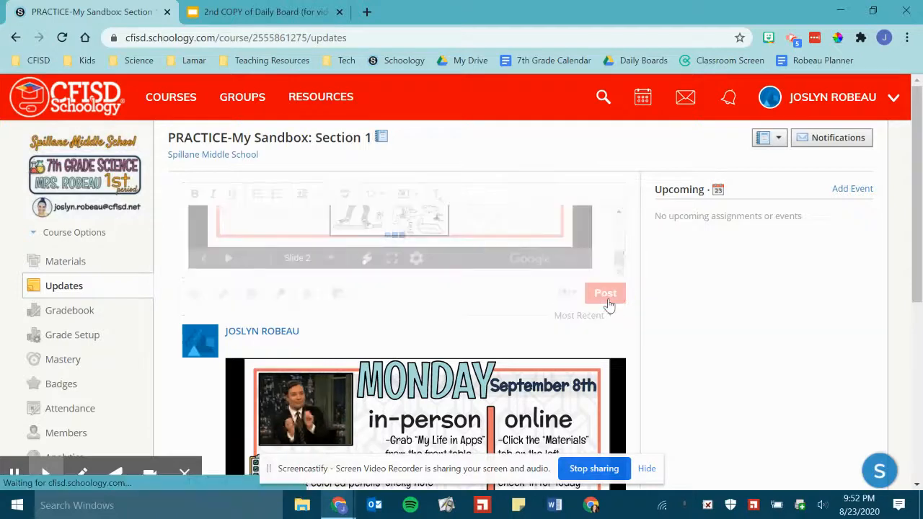